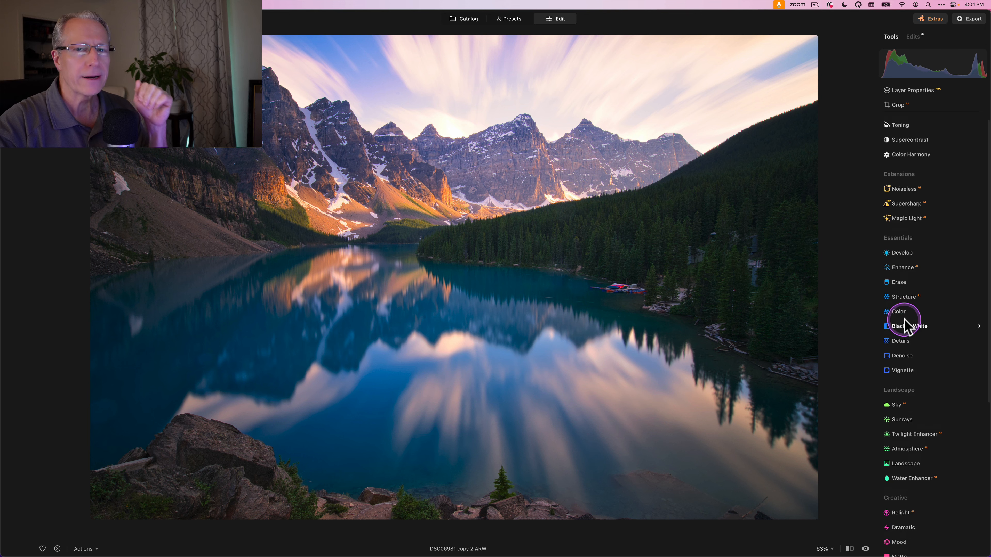
# - Compare the edited mountain lake photo with its original version
pyautogui.press('\\')
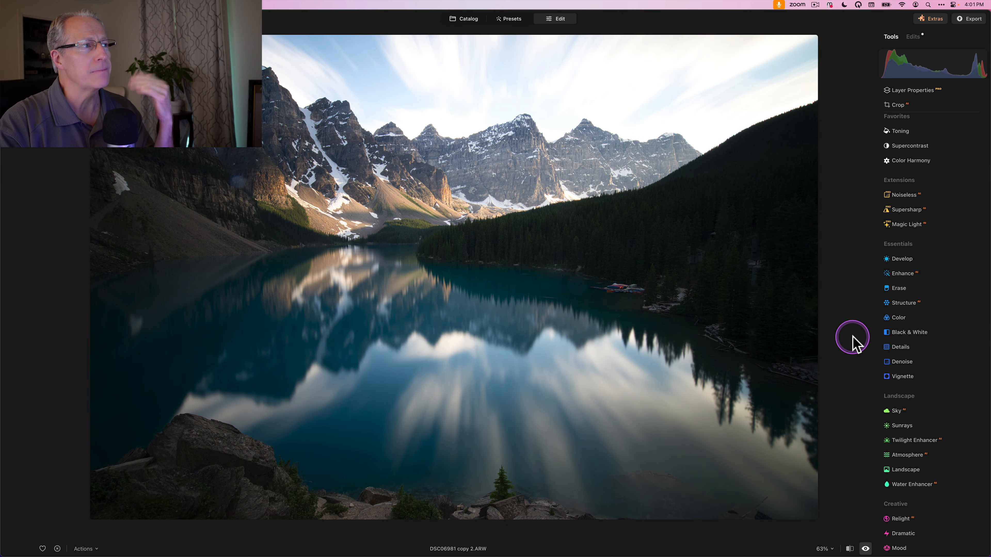
pyautogui.press('\\')
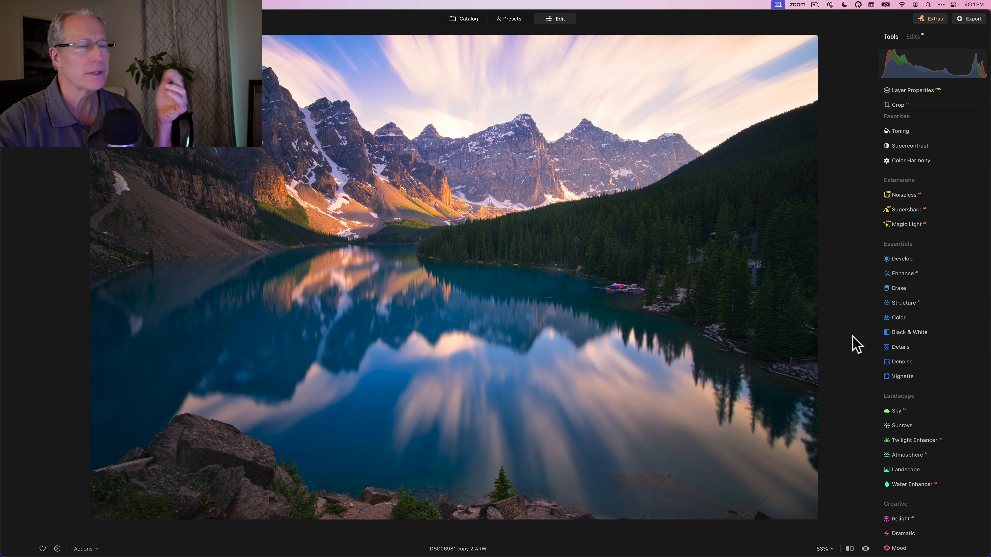
# - Start an Object Select mask for the Structure adjustment on the mountain lake photo
pyautogui.click(909, 305)
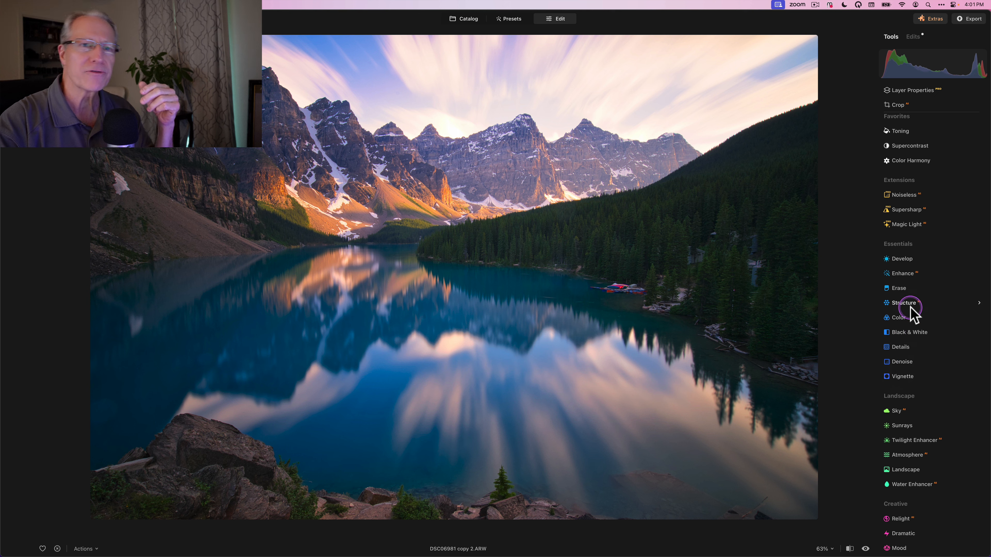
pyautogui.scroll(-3, 911, 313)
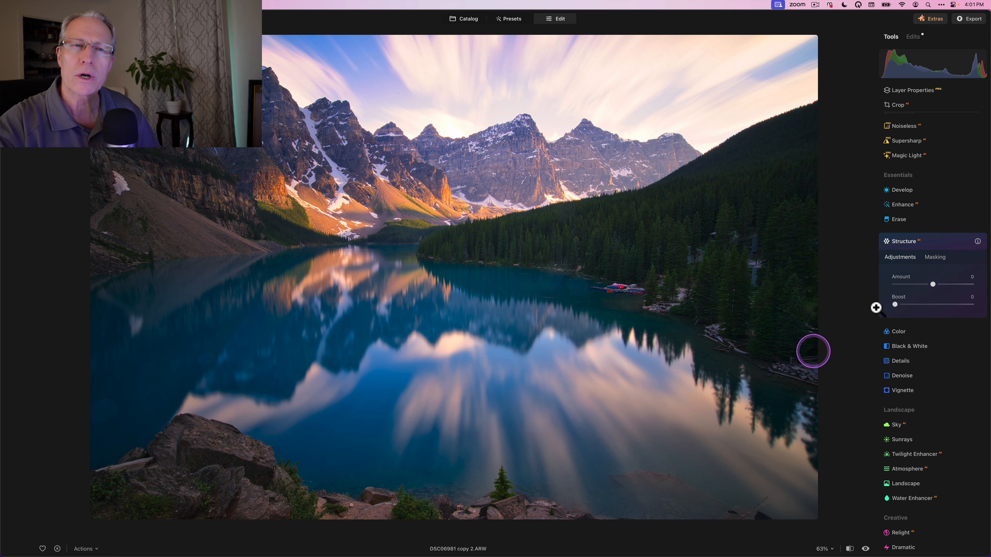
pyautogui.click(933, 259)
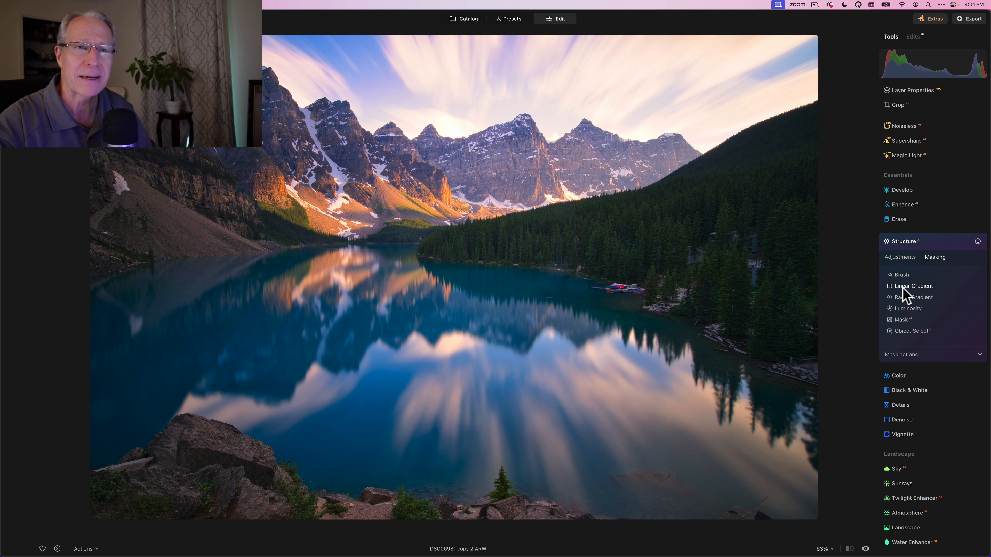
pyautogui.click(911, 332)
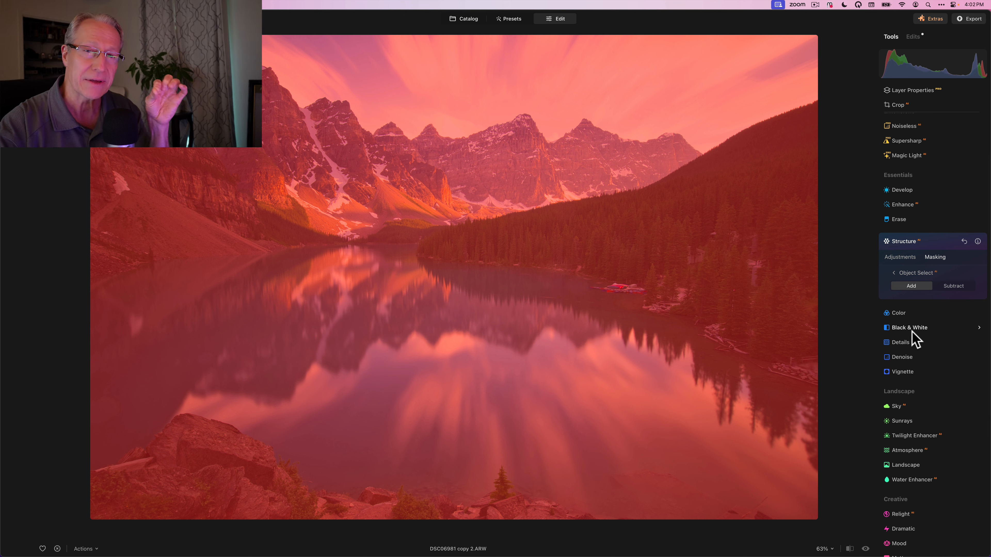
# - Examine which areas Object Select recognises, checking the lake, sky, foreground rocks and shoreline bushes
pyautogui.click(436, 386)
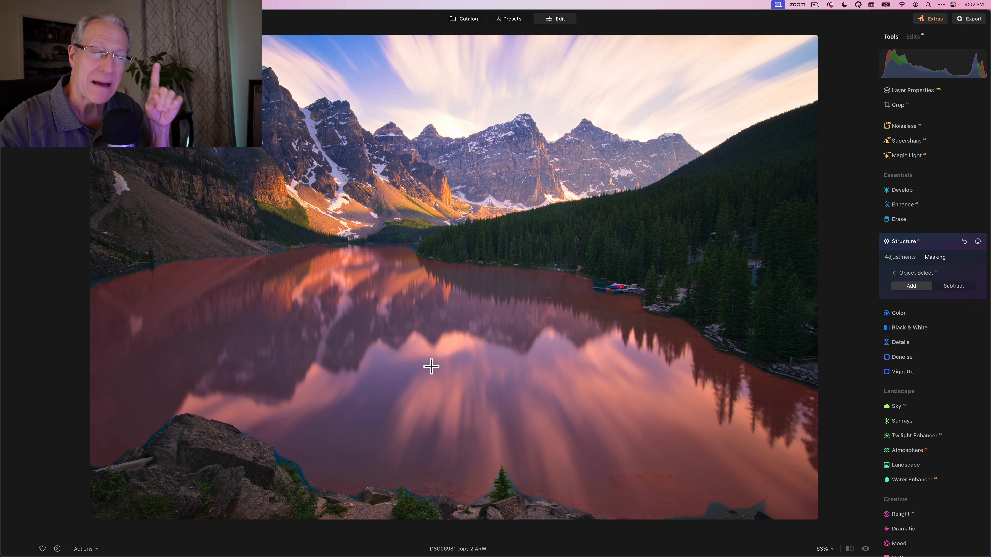
pyautogui.click(464, 85)
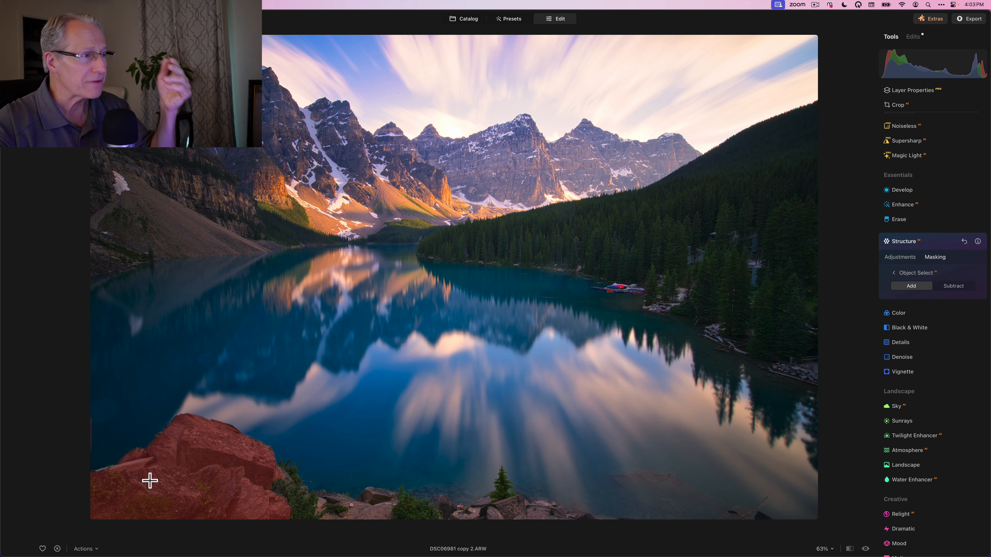
pyautogui.click(160, 481)
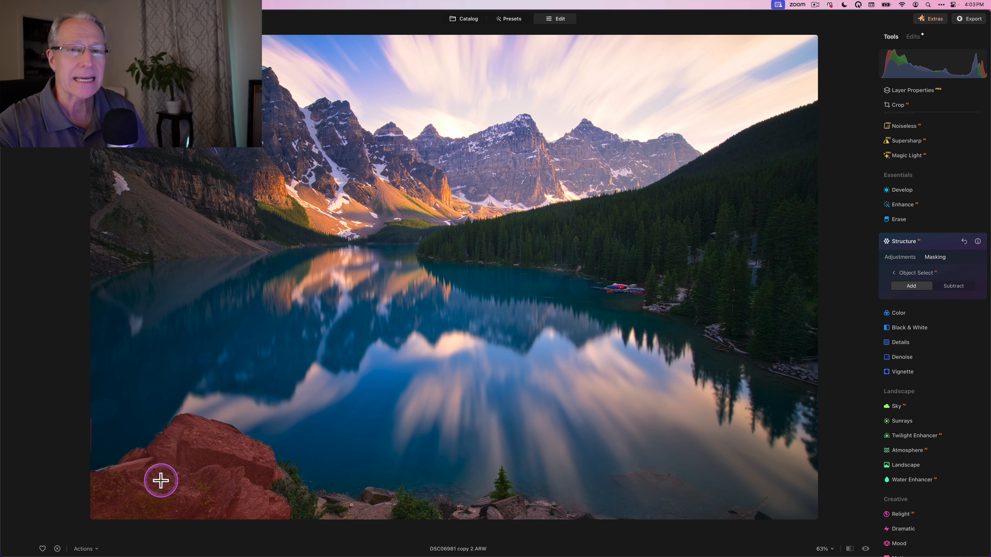
pyautogui.click(318, 500)
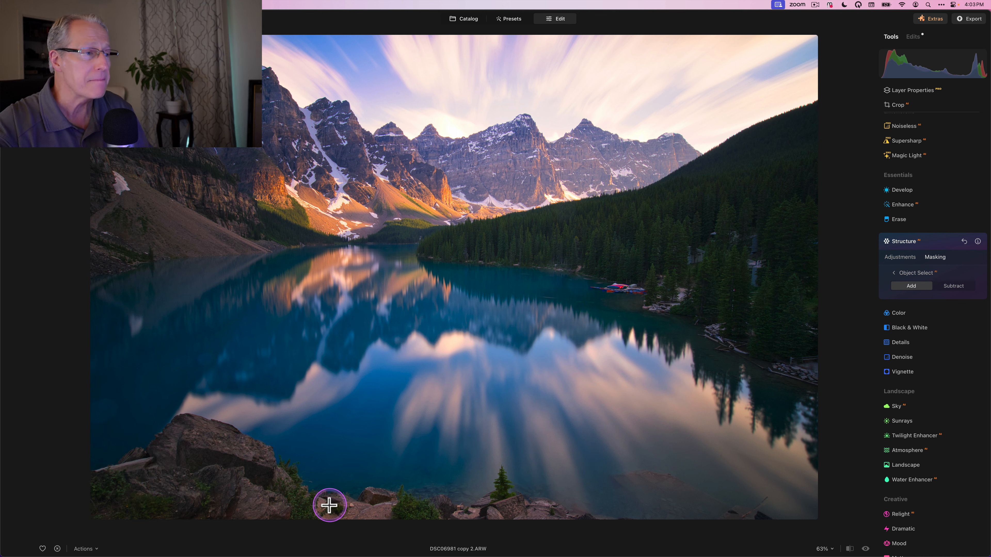
pyautogui.click(308, 506)
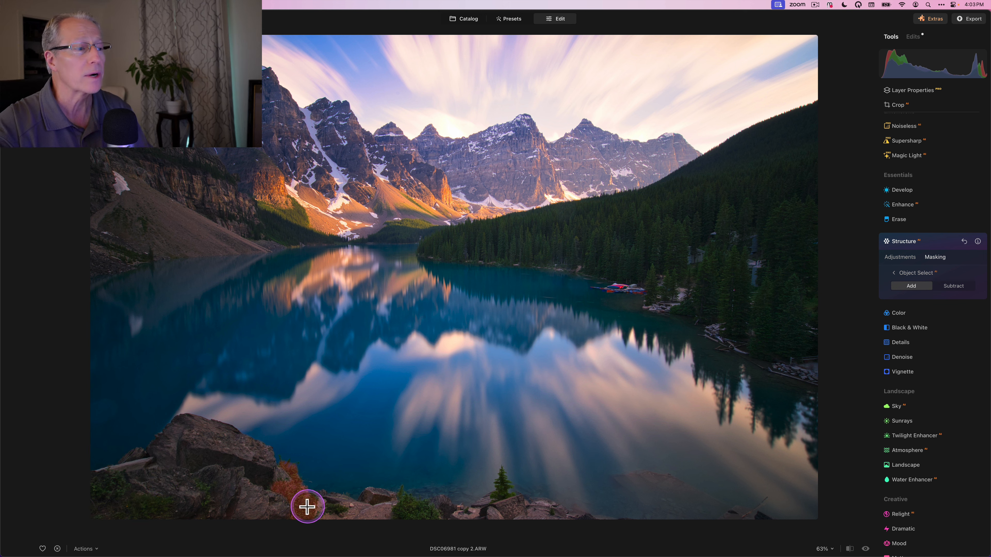
pyautogui.click(373, 497)
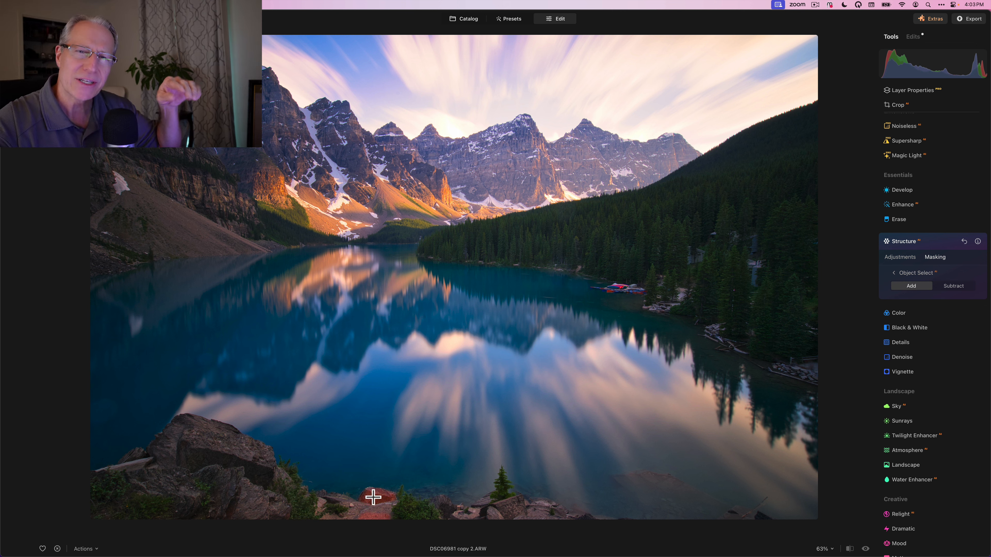
pyautogui.click(408, 502)
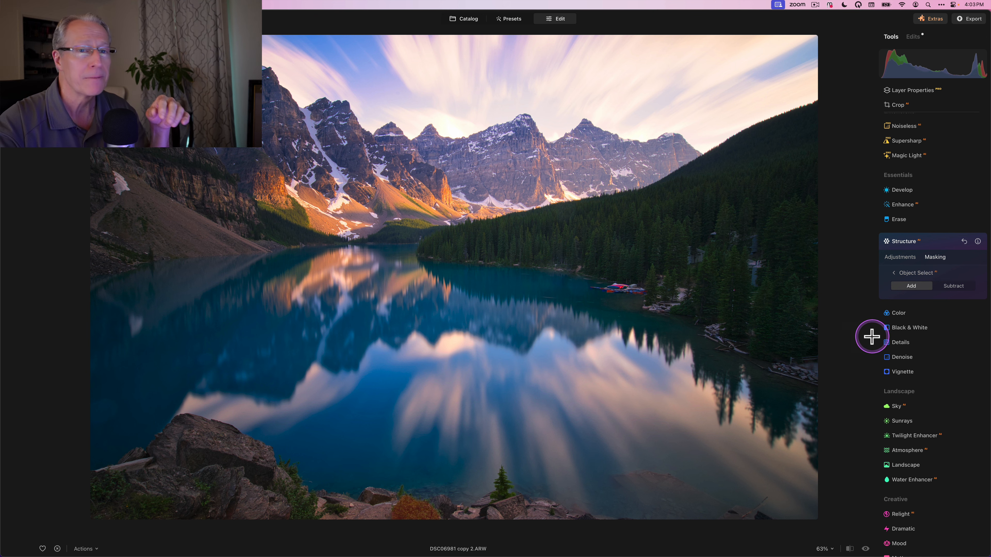
# - Draw a slightly tilted linear gradient mask for Structure, rising from the foreground rocks into the lower part of the lake
pyautogui.click(893, 274)
pyautogui.click(907, 286)
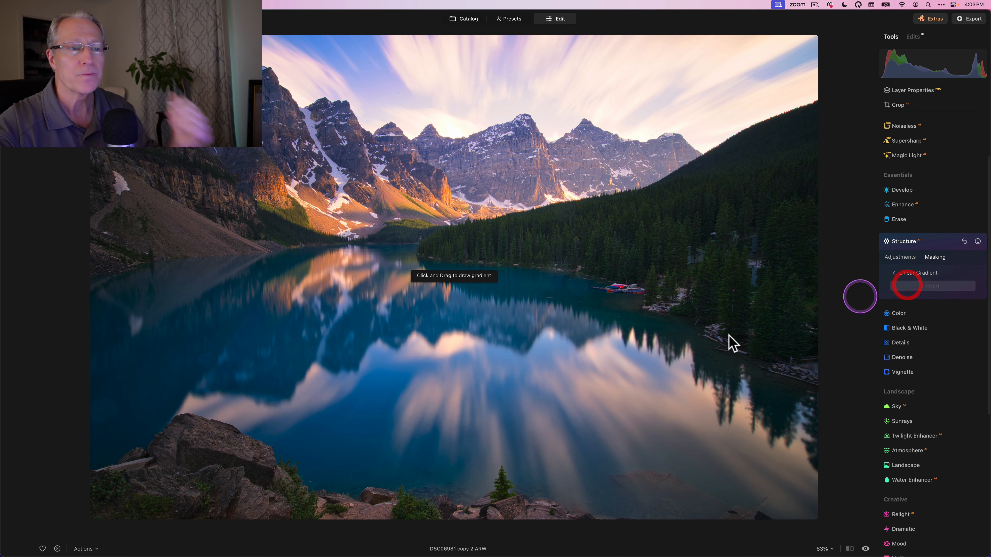
pyautogui.moveTo(405, 509)
pyautogui.mouseDown()
pyautogui.moveTo(436, 460)
pyautogui.moveTo(421, 435)
pyautogui.moveTo(424, 400)
pyautogui.mouseUp()
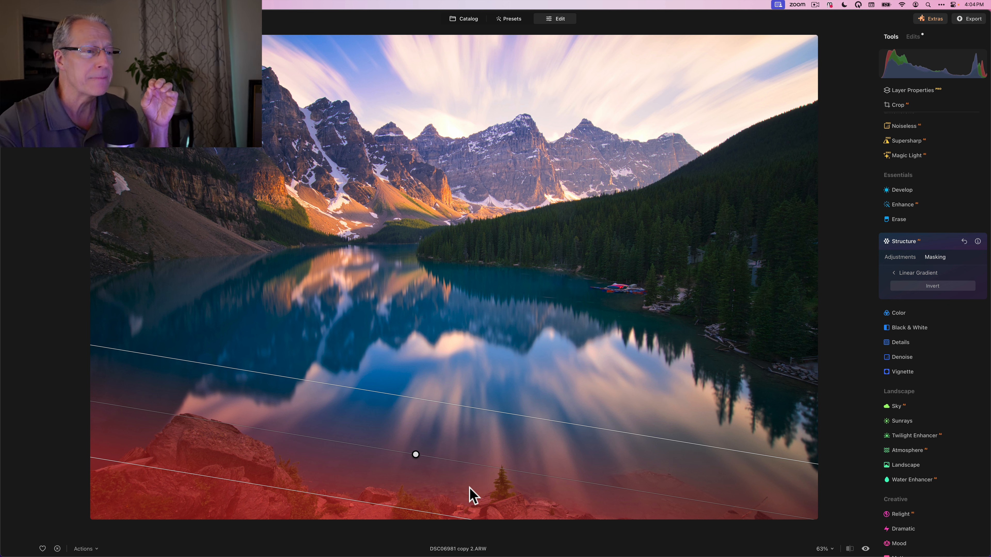
# - Subtract the lake from the gradient mask with Object Select so only the rocky foreground is masked
pyautogui.click(894, 274)
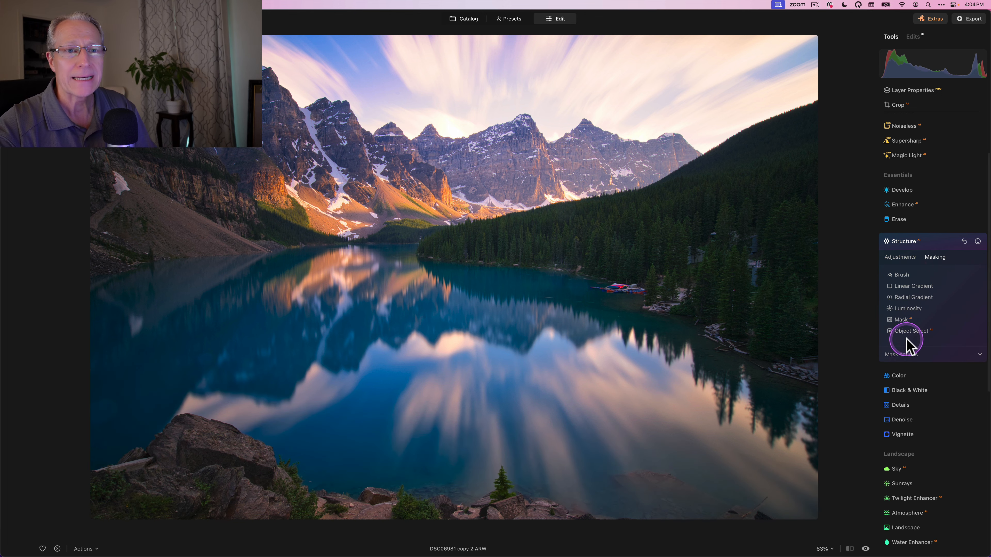
pyautogui.click(912, 329)
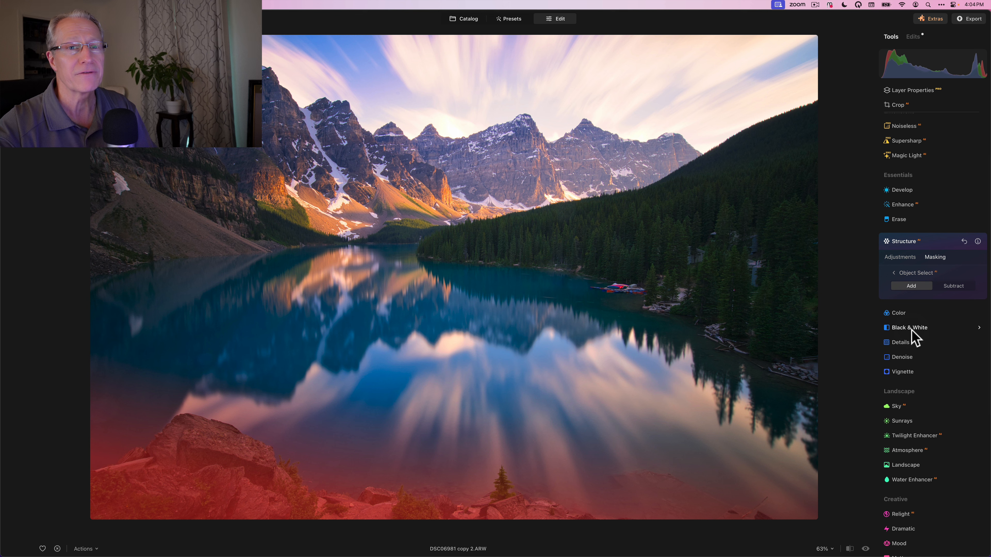
pyautogui.click(952, 289)
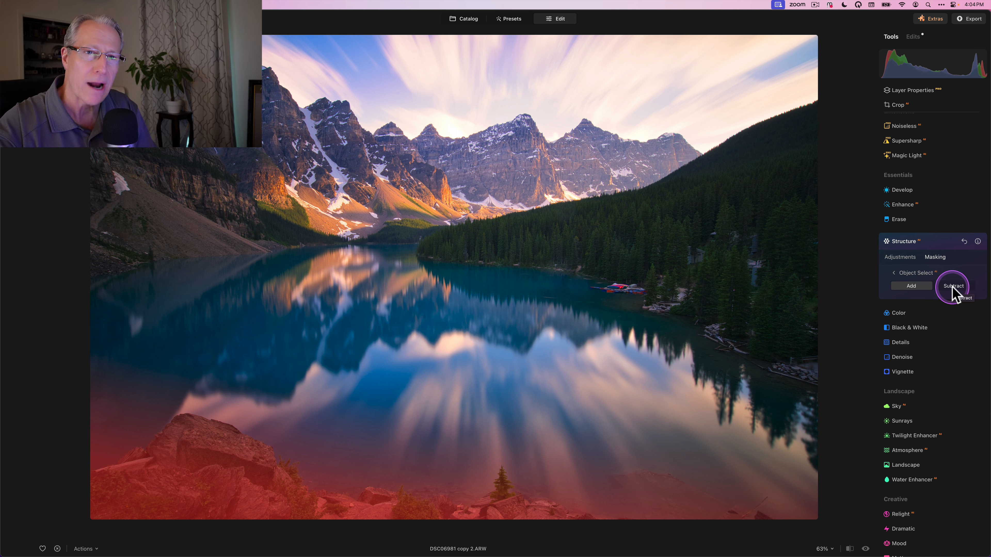
pyautogui.click(952, 287)
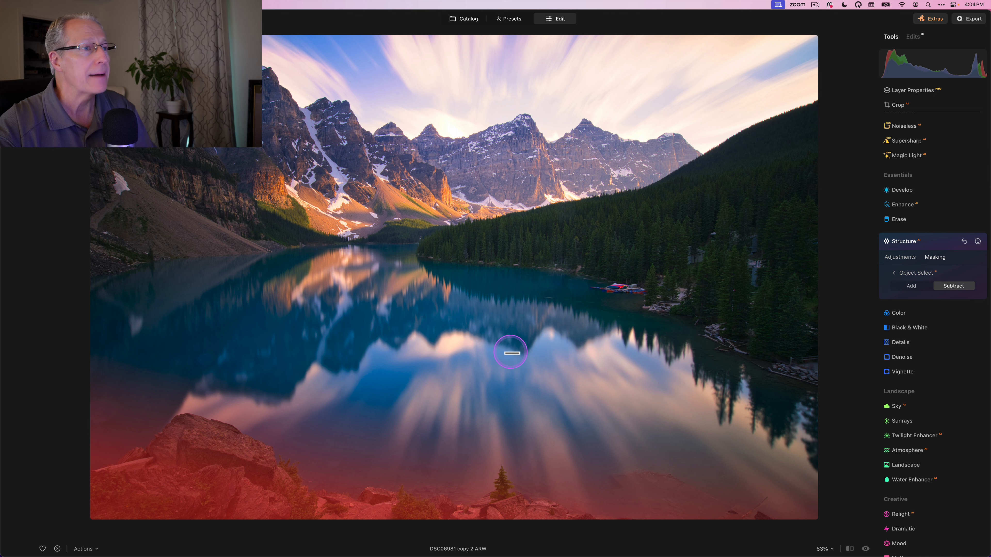
pyautogui.click(511, 353)
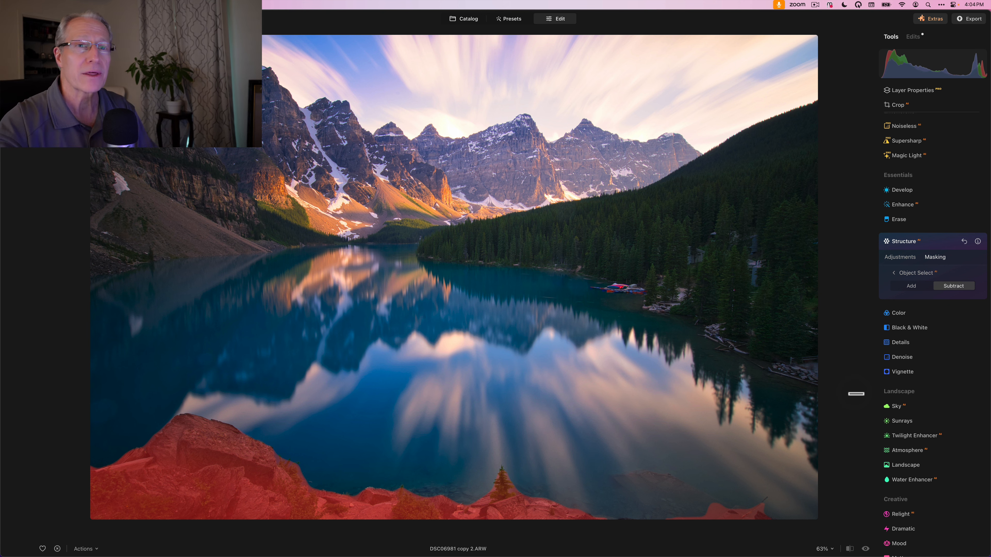
# - Raise the Structure amount moderately for the masked foreground
pyautogui.click(901, 257)
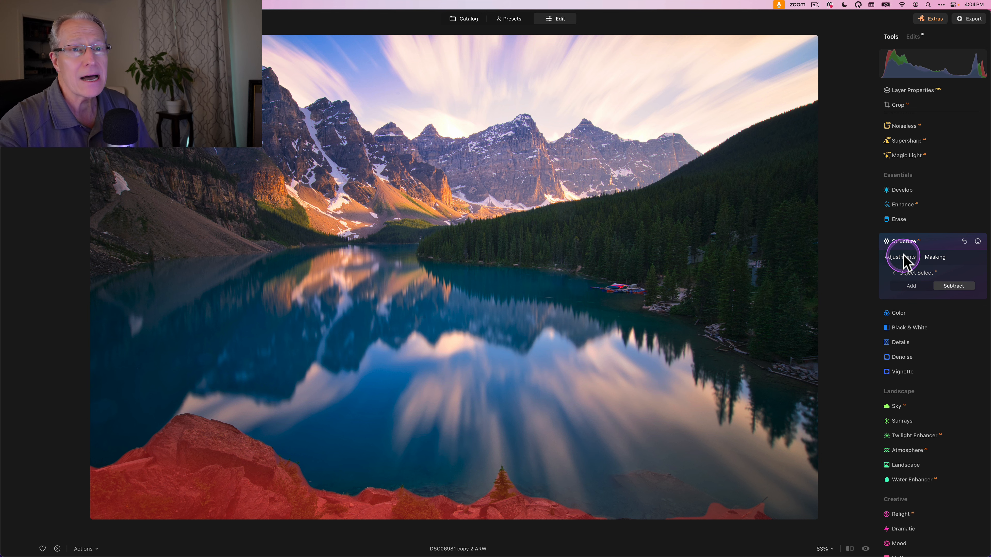
pyautogui.moveTo(934, 285); pyautogui.dragTo(950, 285)
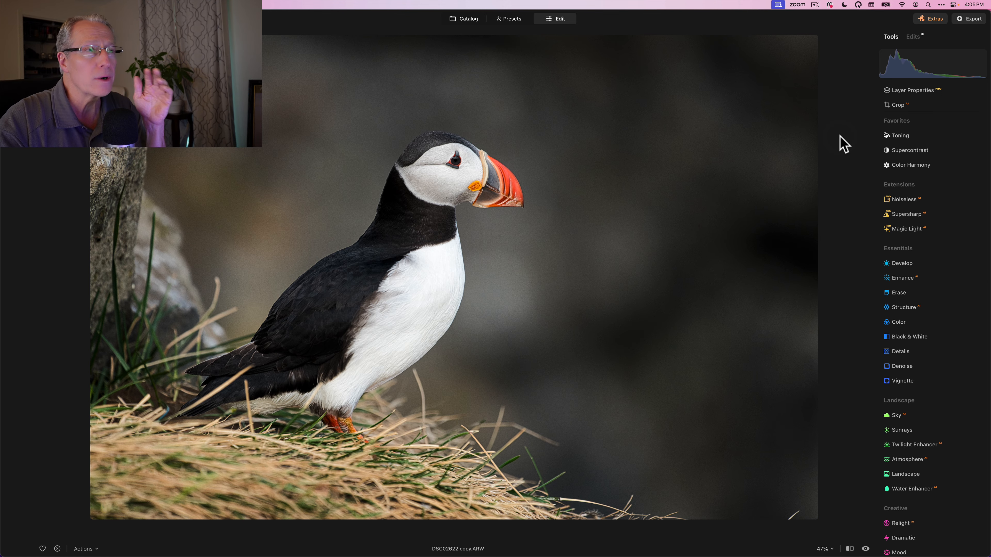
# - Compare the edited puffin photo with its original version
pyautogui.press('\\')
pyautogui.press('\\')
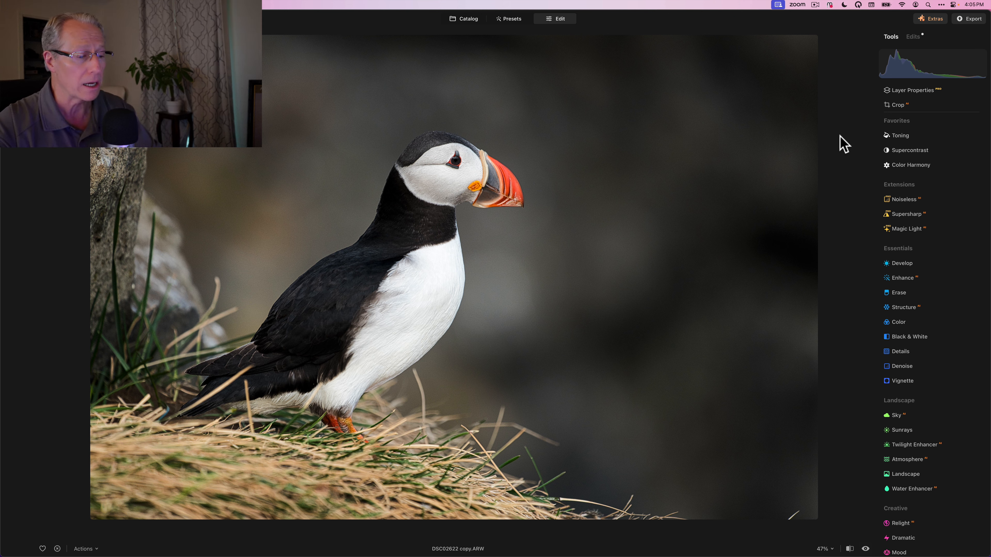
pyautogui.click(869, 250)
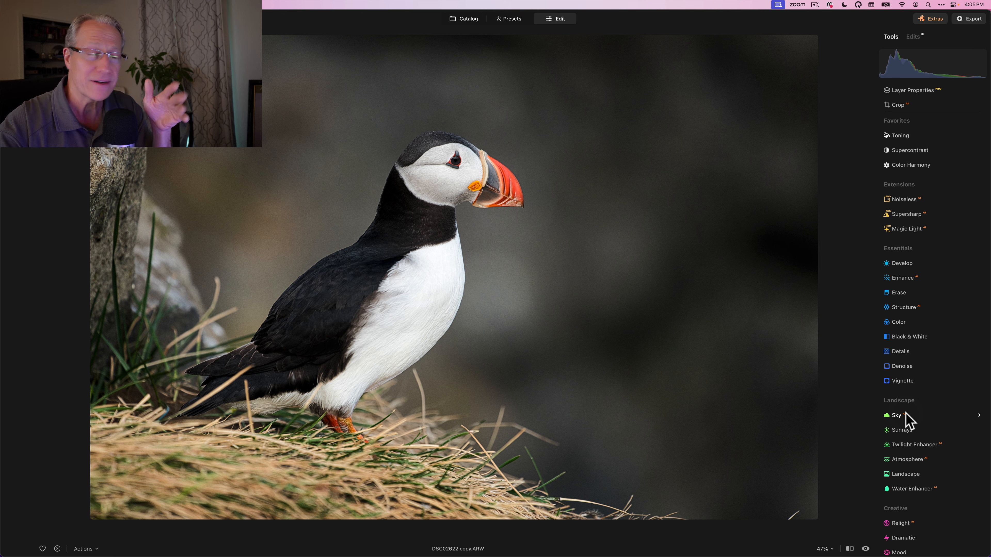
# - Mask the puffin with Object Select in the Develop adjustment
pyautogui.click(907, 262)
pyautogui.click(936, 138)
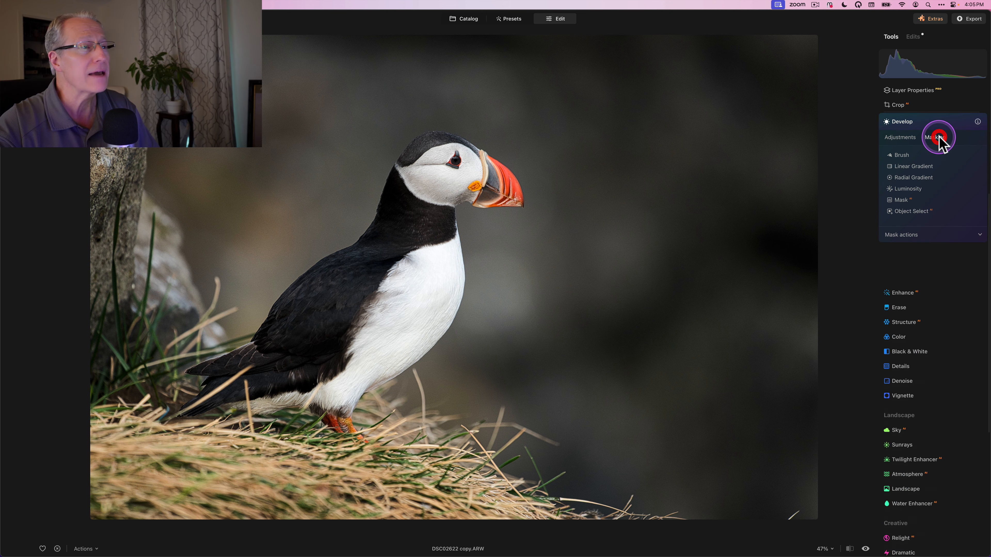
pyautogui.click(910, 212)
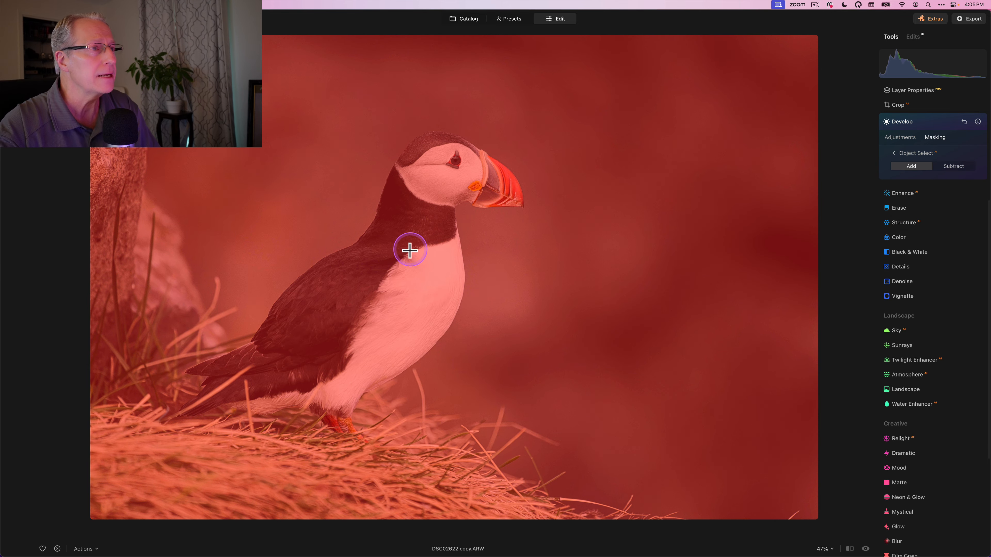
pyautogui.click(394, 266)
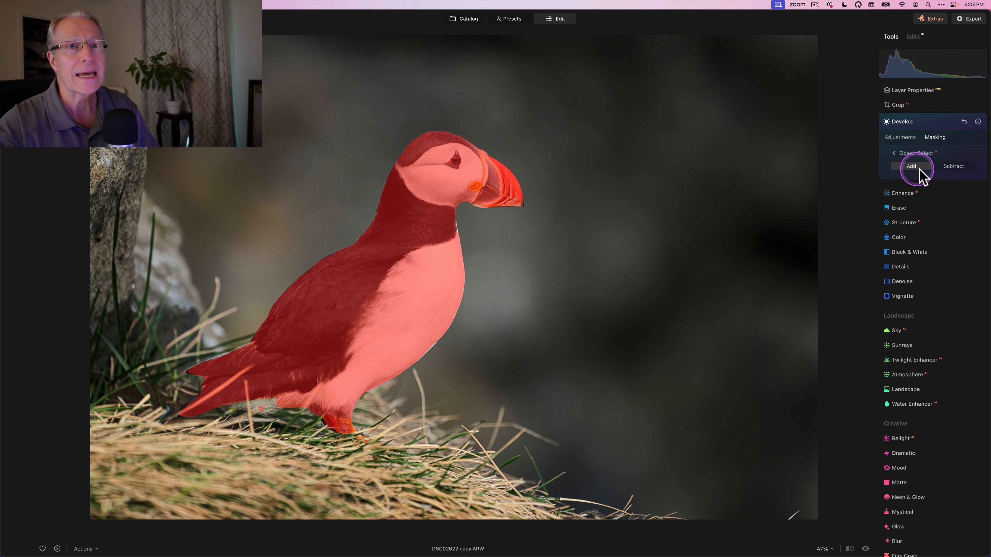
# - Invert the puffin mask so that the Develop adjustment covers only the background and grass
pyautogui.click(893, 153)
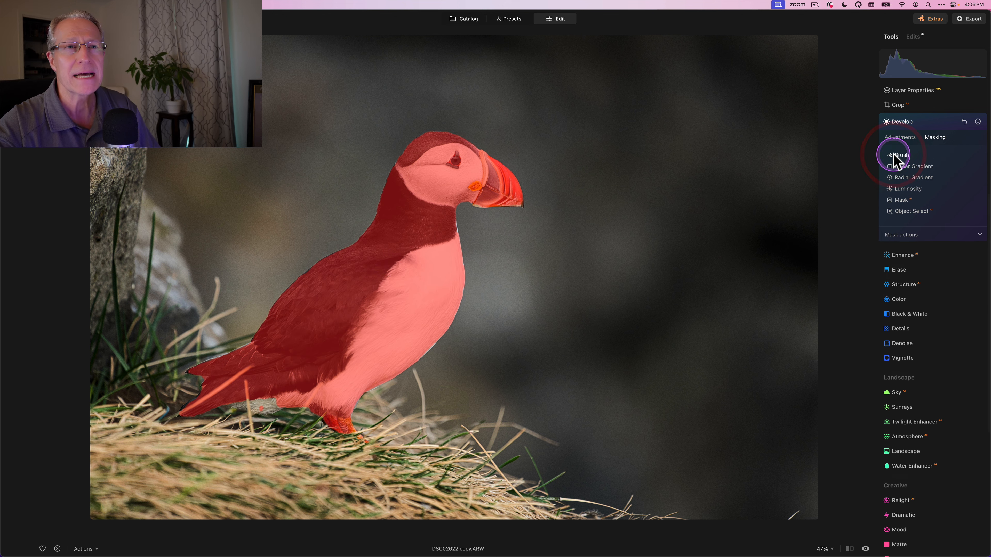
pyautogui.click(913, 236)
pyautogui.click(959, 251)
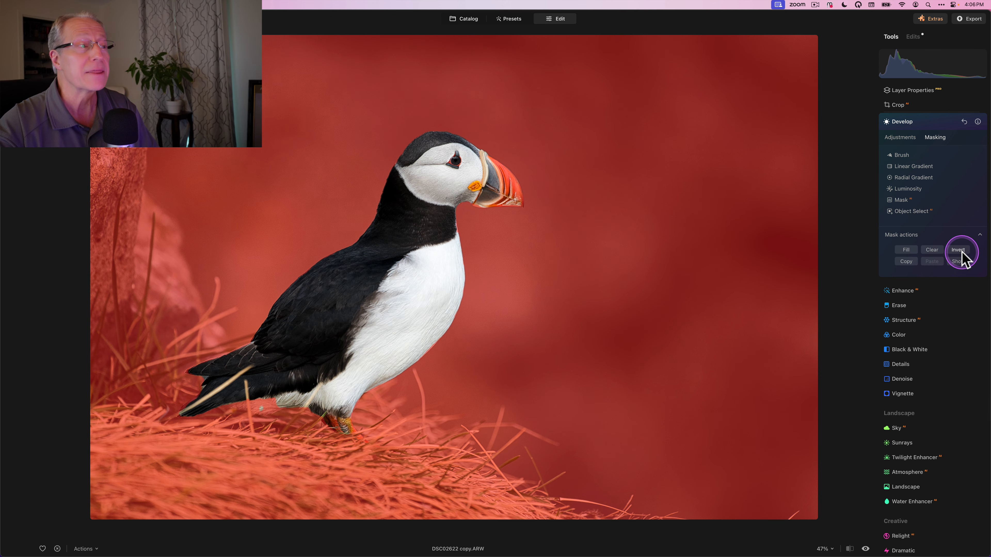
pyautogui.click(958, 250)
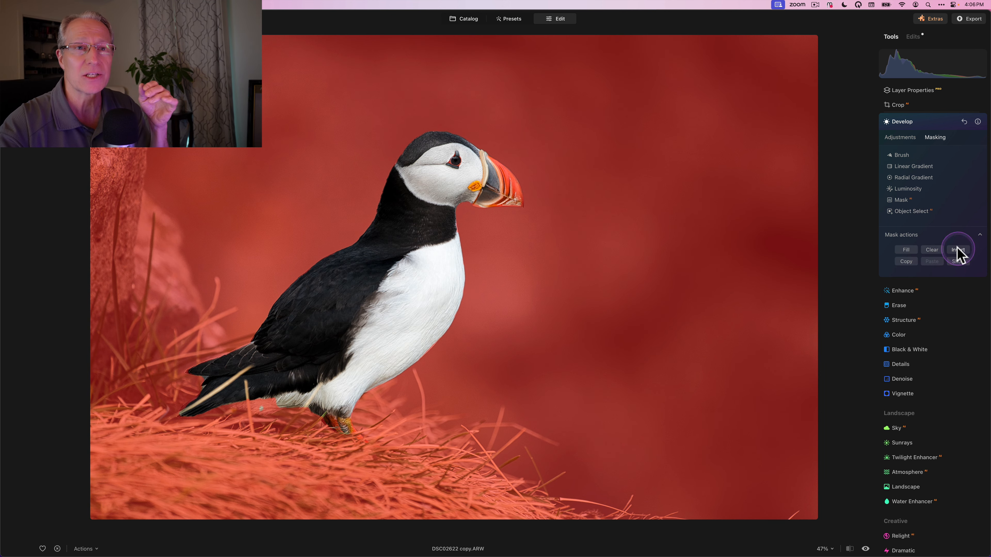
# - Set the masked background's exposure to -0.70 and its temperature to -46 in Develop
pyautogui.click(903, 139)
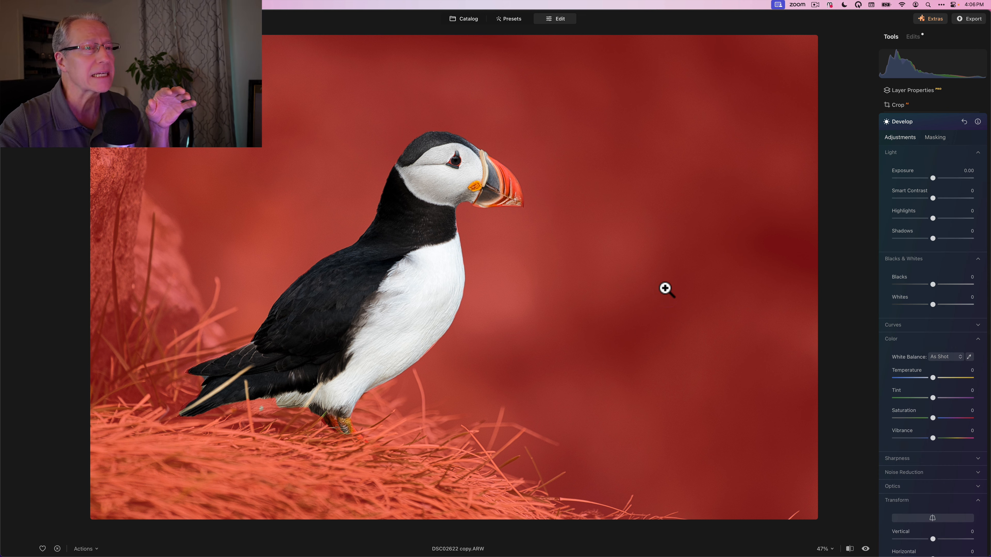
pyautogui.click(833, 290)
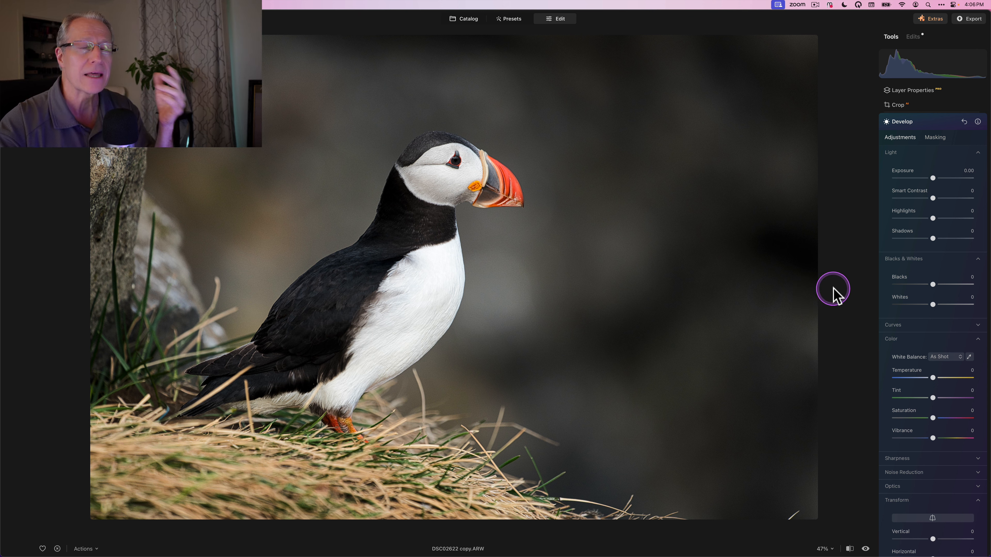
pyautogui.click(911, 270)
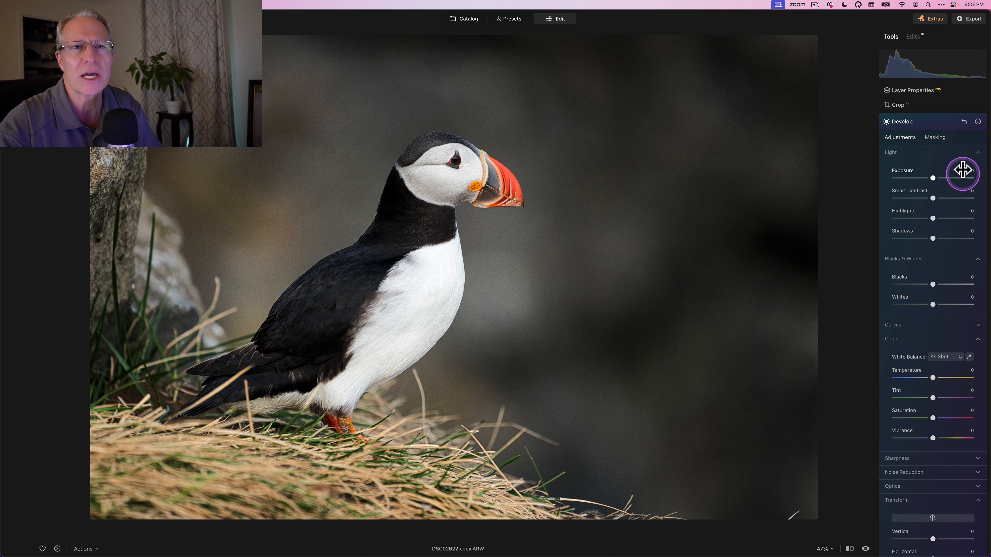
pyautogui.moveTo(934, 180); pyautogui.dragTo(927, 180)
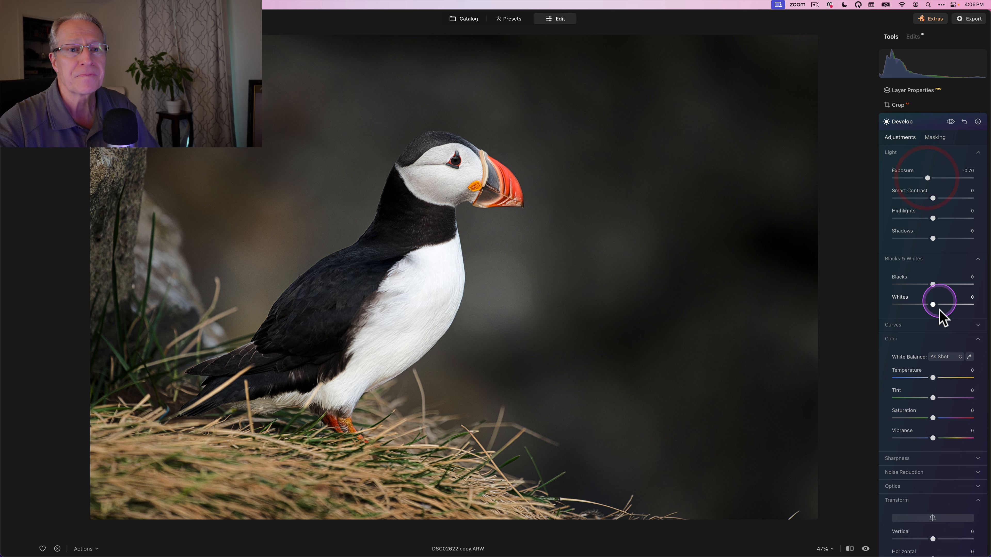
pyautogui.moveTo(932, 379); pyautogui.dragTo(917, 378)
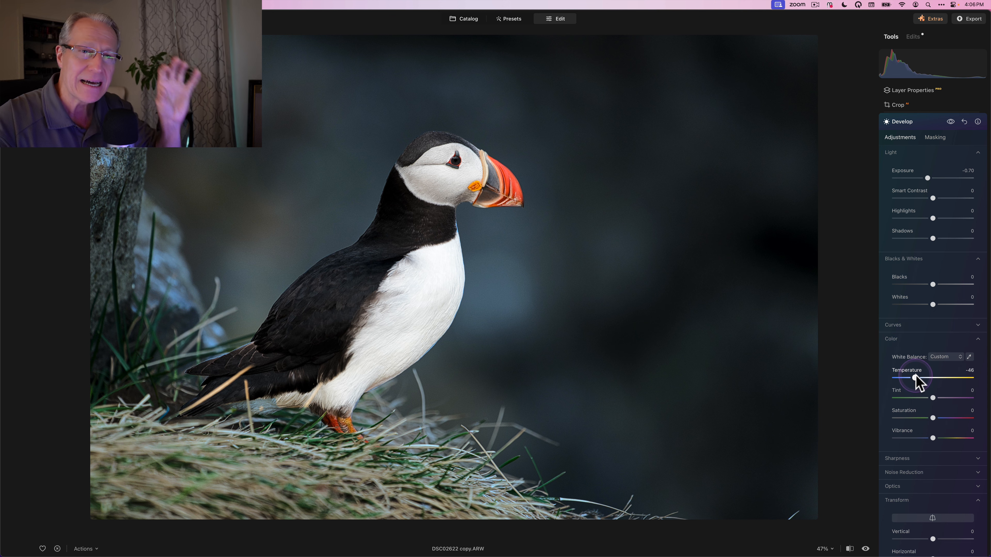
# - Set the masked background's temperature to -27 in Develop and compare the photo with and without the adjustment
pyautogui.moveTo(916, 378); pyautogui.dragTo(924, 378)
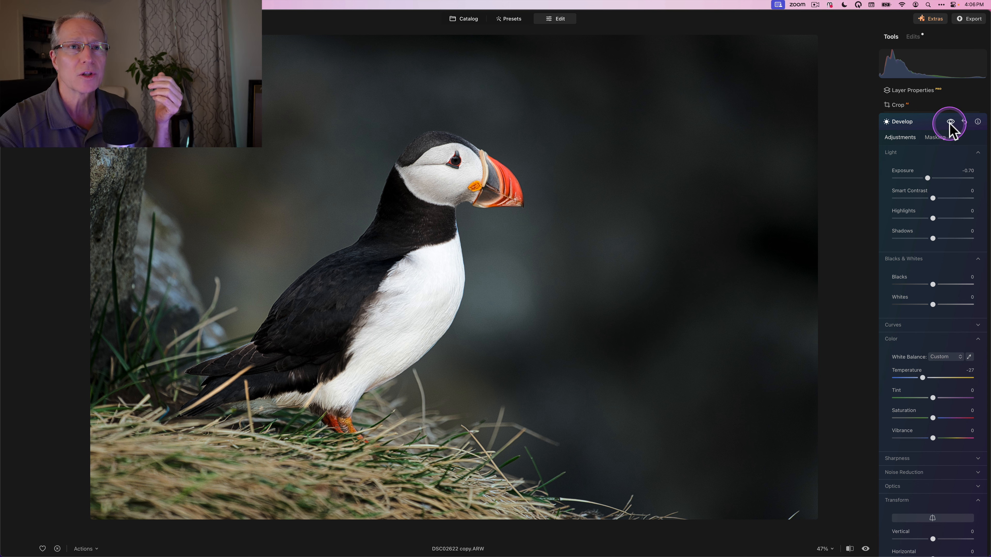
pyautogui.click(951, 121)
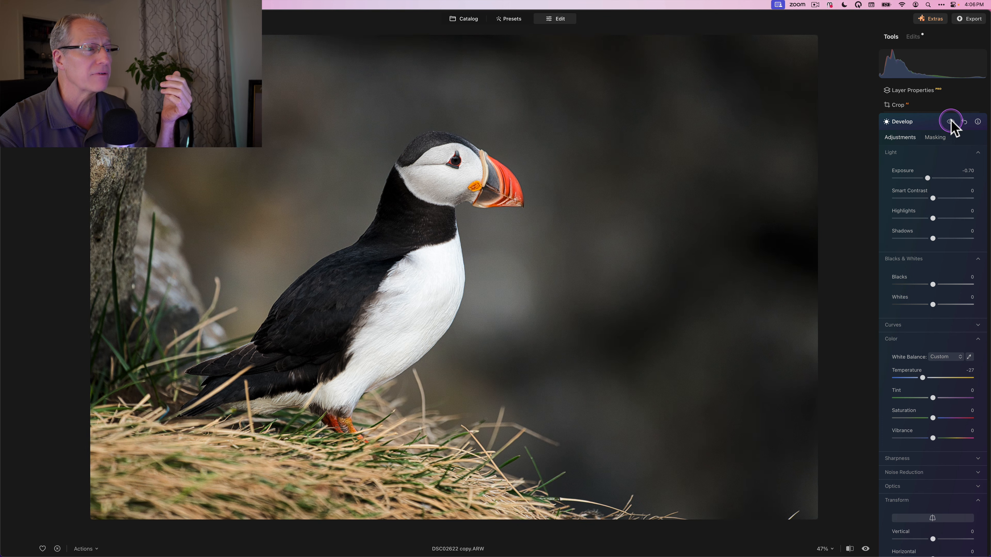
pyautogui.click(951, 122)
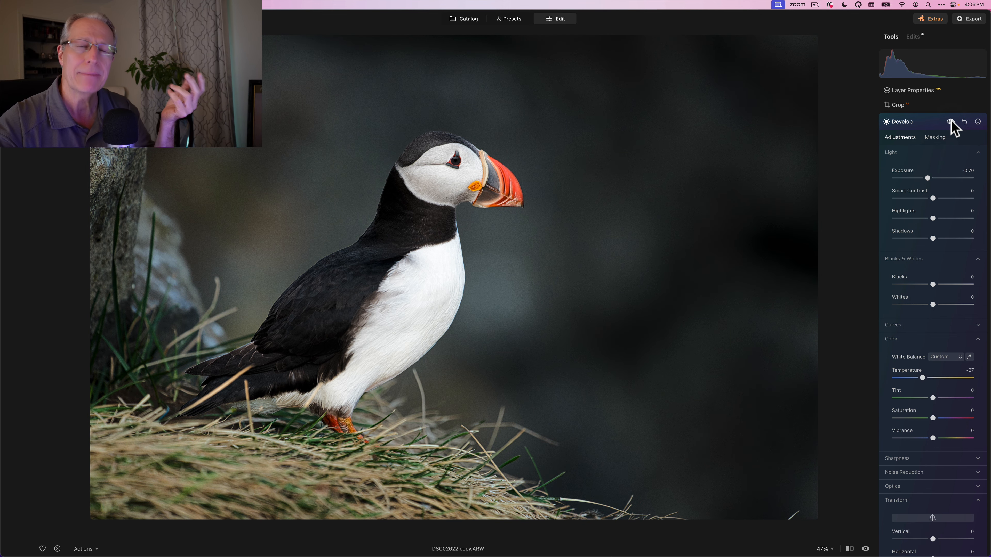
# - Reset the Develop adjustment and restrict it with a Luminosity mask covering the photo's darker tones
pyautogui.click(964, 121)
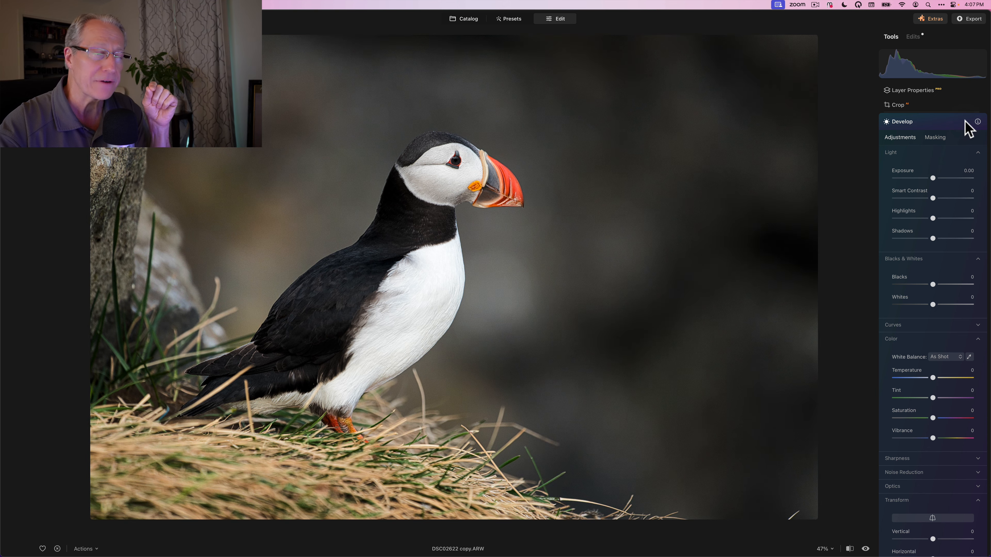
pyautogui.click(941, 138)
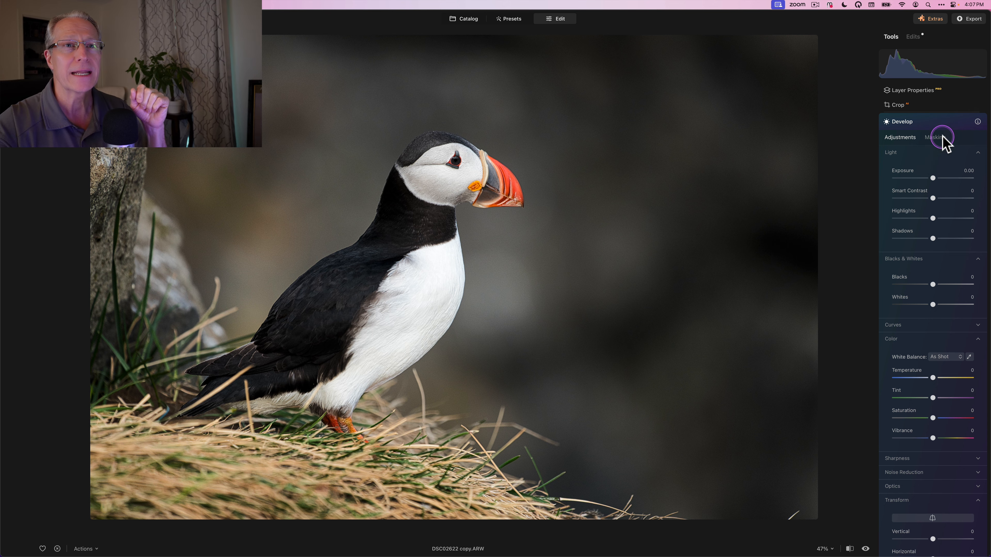
pyautogui.click(917, 177)
pyautogui.click(908, 189)
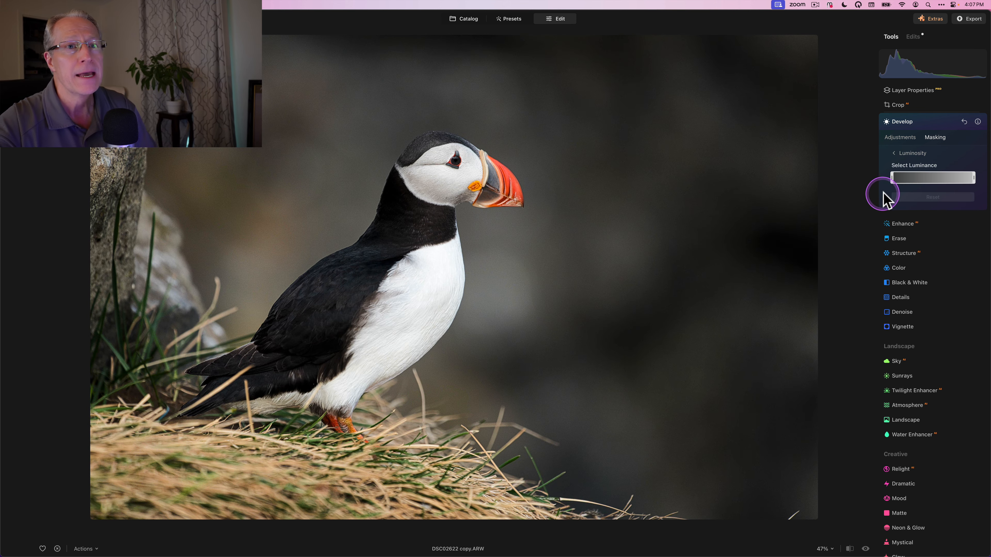
pyautogui.moveTo(970, 179); pyautogui.dragTo(934, 188)
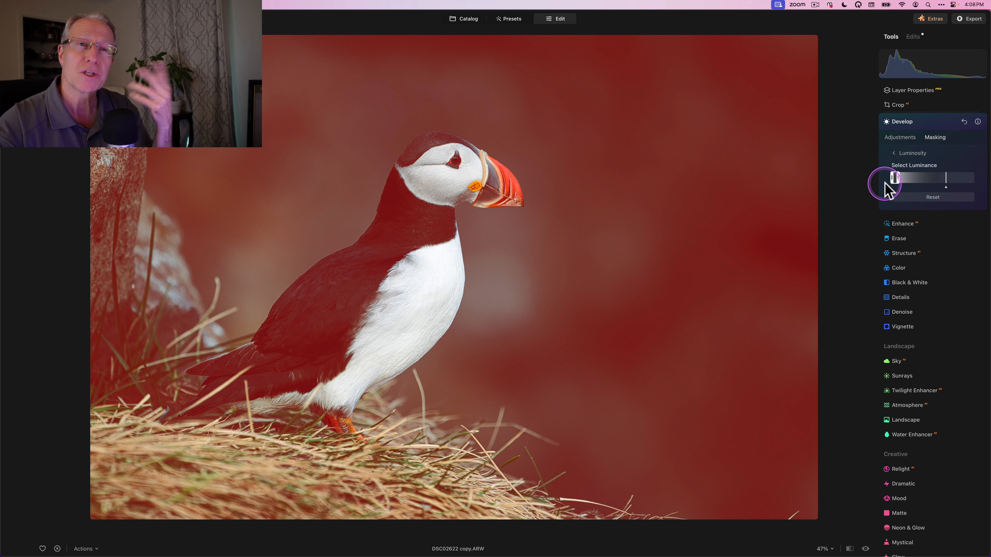
# - Subtract the puffin from the luminosity mask using Object Select
pyautogui.click(894, 153)
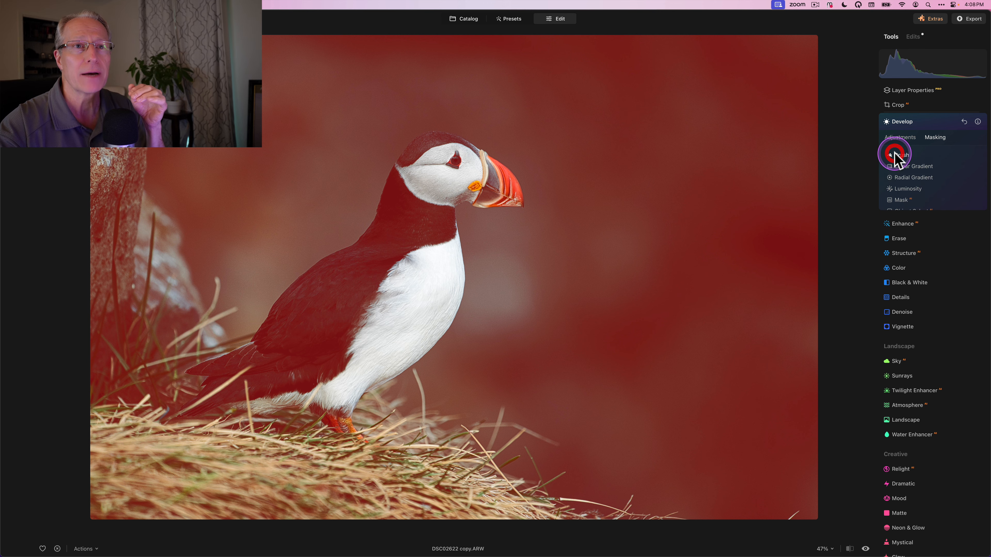
pyautogui.click(908, 217)
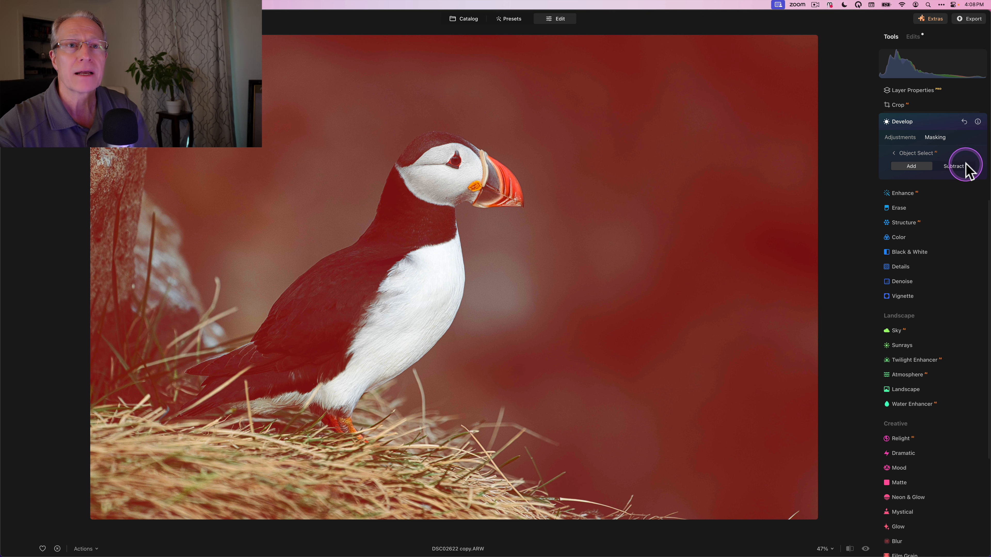
pyautogui.click(965, 166)
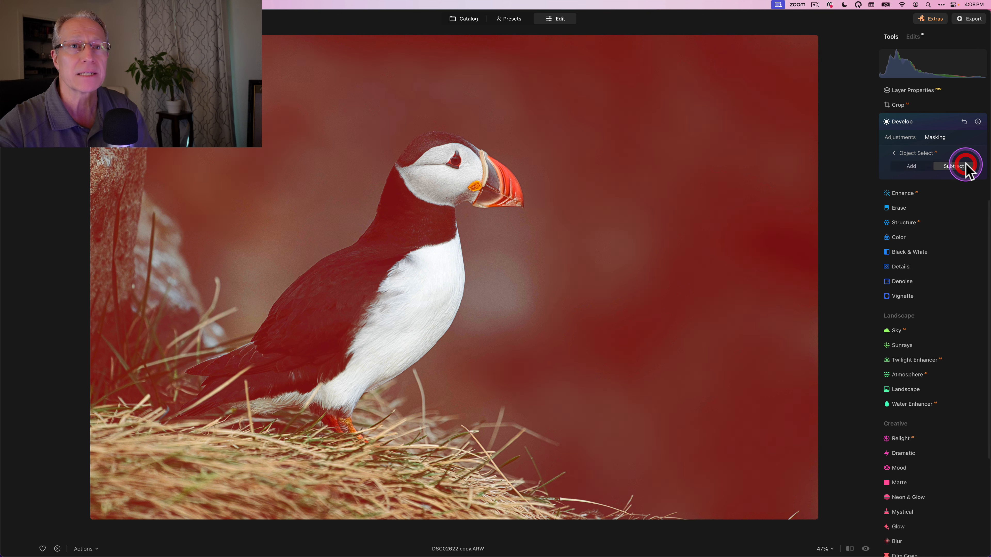
pyautogui.click(410, 234)
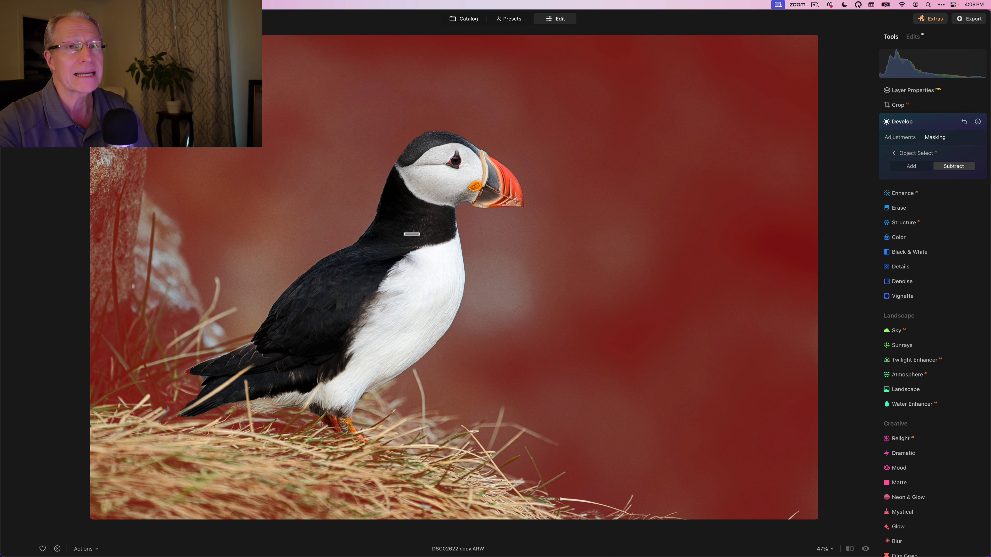
# - Set the exposure to -0.44 and the temperature to -46 for the masked dark background tones in Develop
pyautogui.click(900, 138)
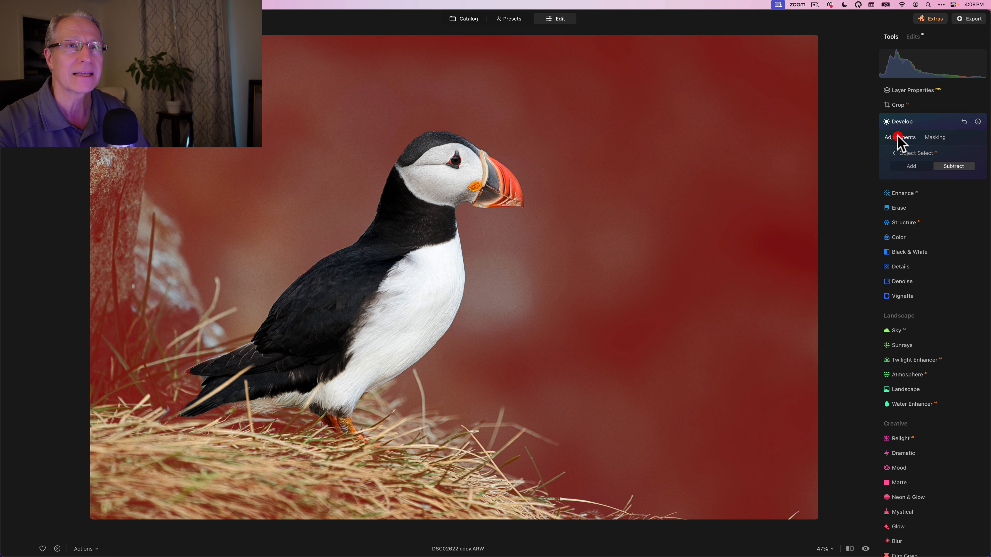
pyautogui.moveTo(930, 182); pyautogui.dragTo(927, 182)
pyautogui.moveTo(933, 378); pyautogui.dragTo(915, 379)
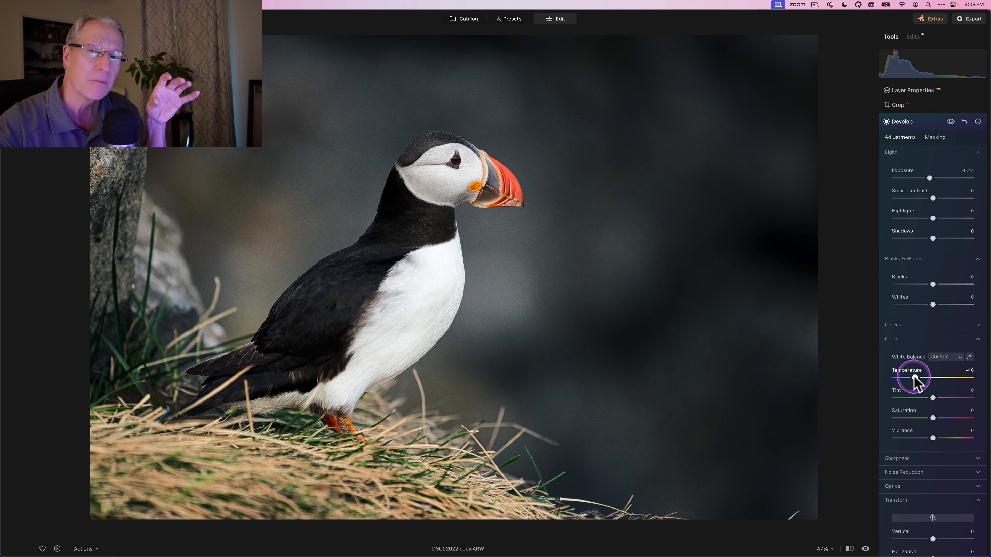